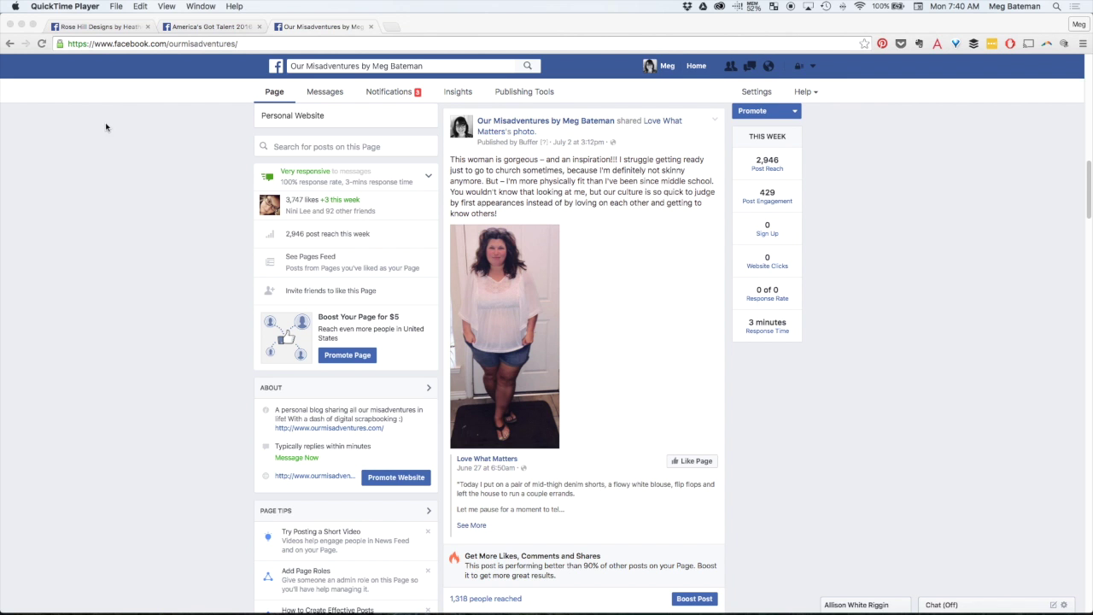
# - Bring Chrome to the front and switch to the Rose Hill Designs page tab
pyautogui.click(103, 27)
pyautogui.click(102, 28)
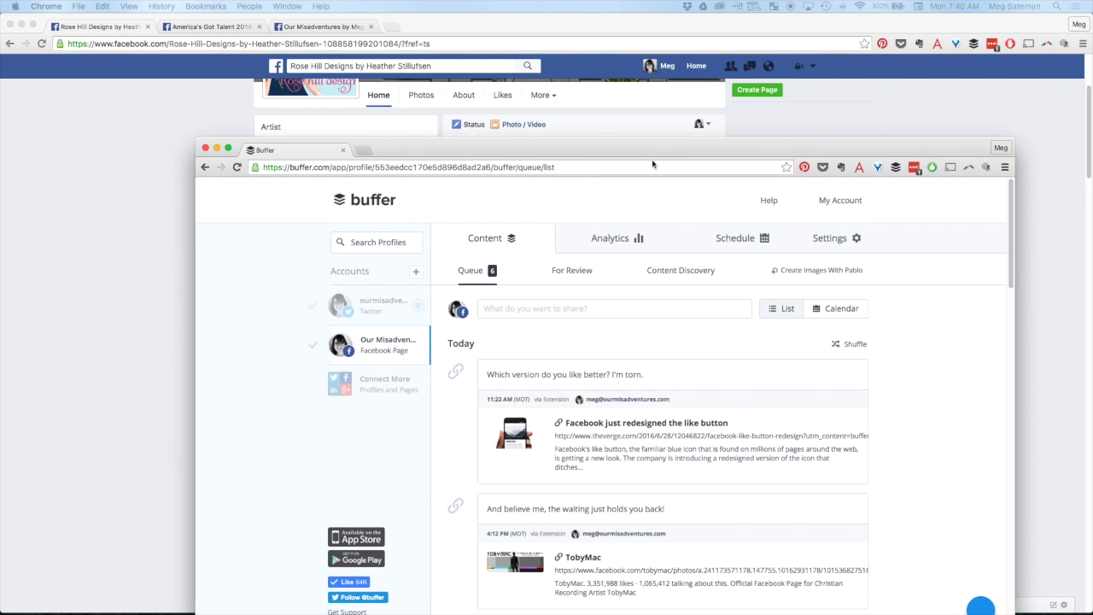
# - Maximize the Buffer window and open the Facebook Page's Link Shortening settings
pyautogui.moveTo(754, 152); pyautogui.dragTo(696, 29)
pyautogui.doubleClick(695, 29)
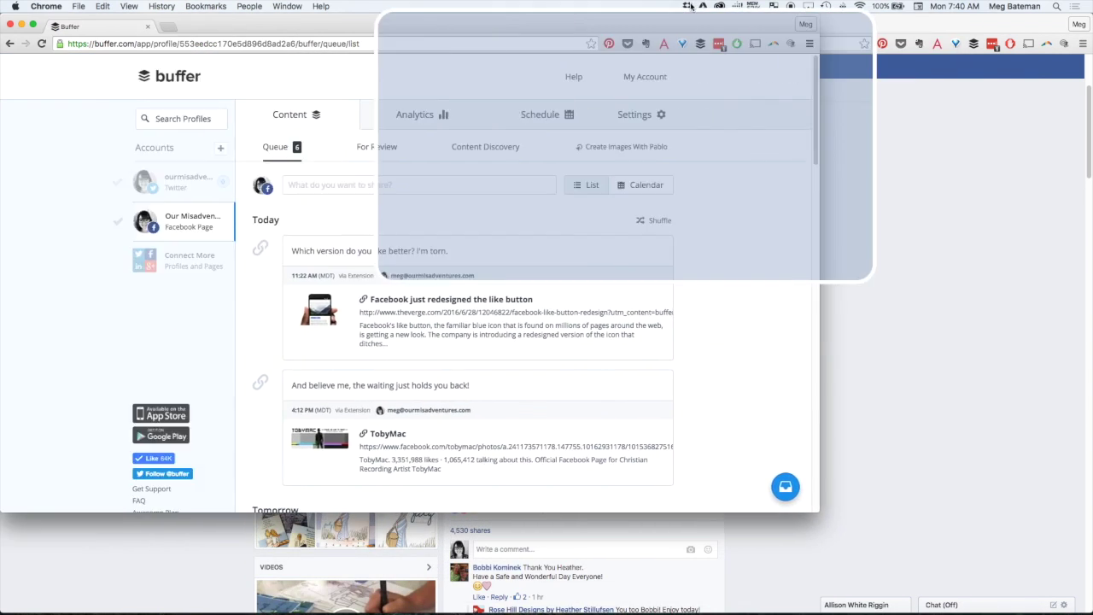
pyautogui.click(795, 125)
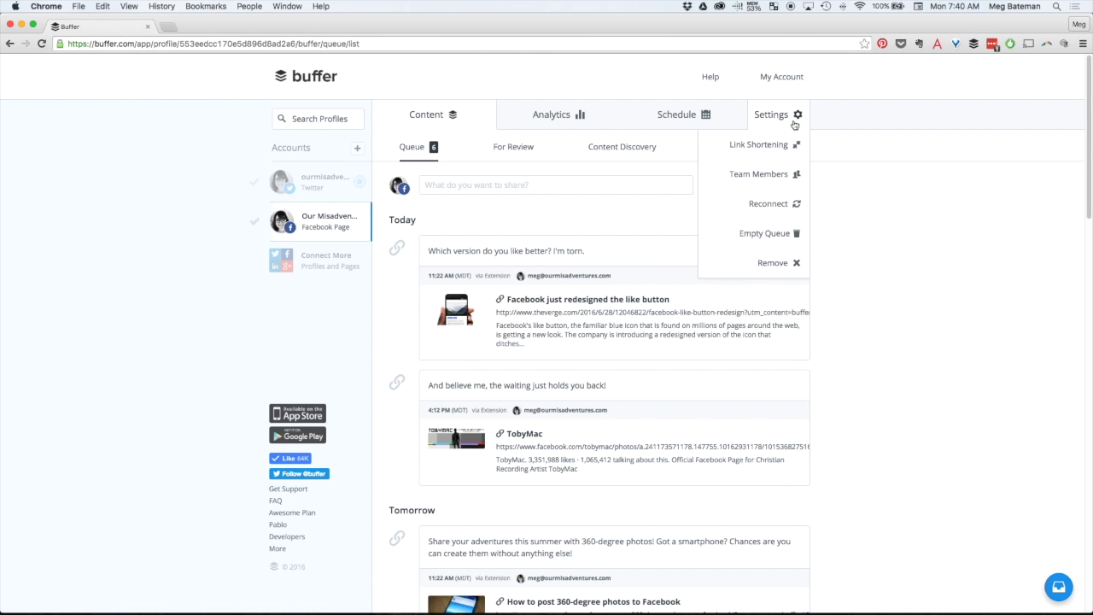
pyautogui.click(782, 145)
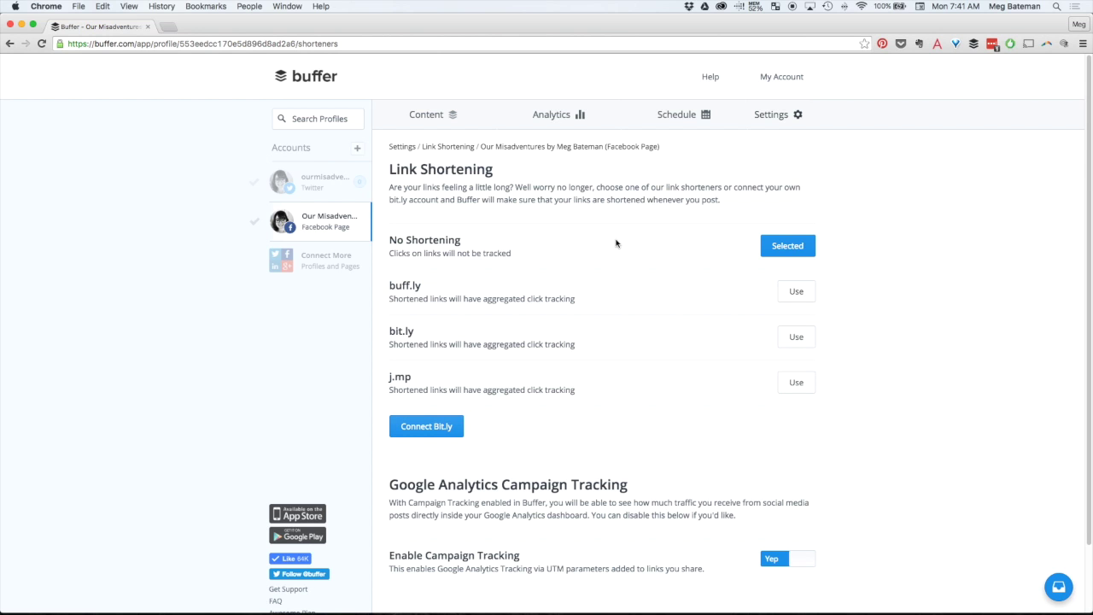
# - Merge the Buffer tab into the Facebook window and show all open windows
pyautogui.click(487, 23)
pyautogui.moveTo(488, 24); pyautogui.dragTo(427, 20)
pyautogui.hotkey('ctrl', 'Up')
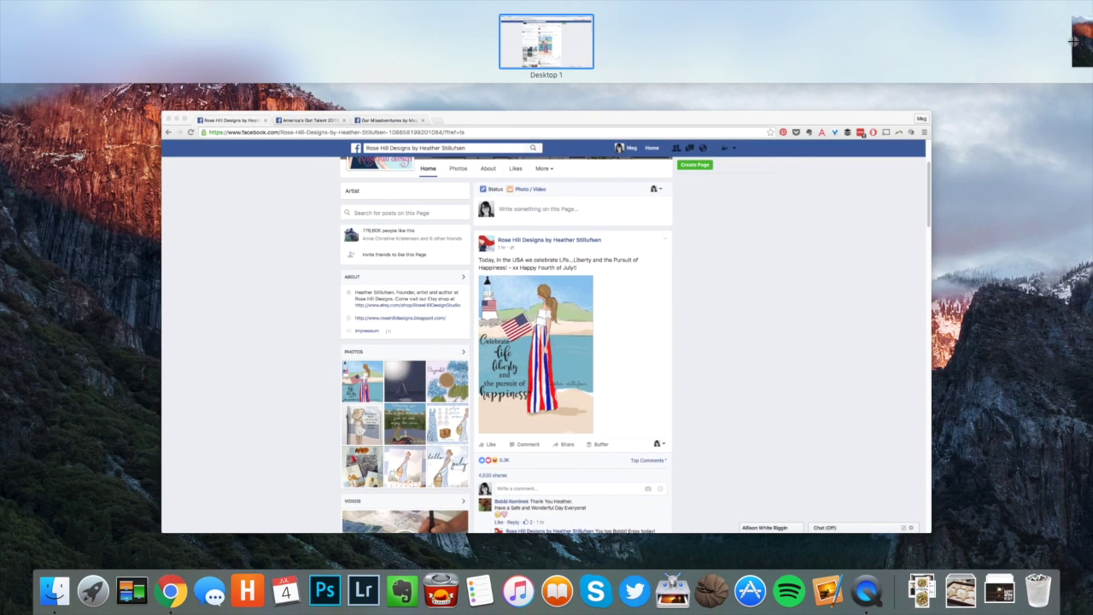
# - Return to Facebook and open the Fourth of July illustration in the photo viewer
pyautogui.click(811, 298)
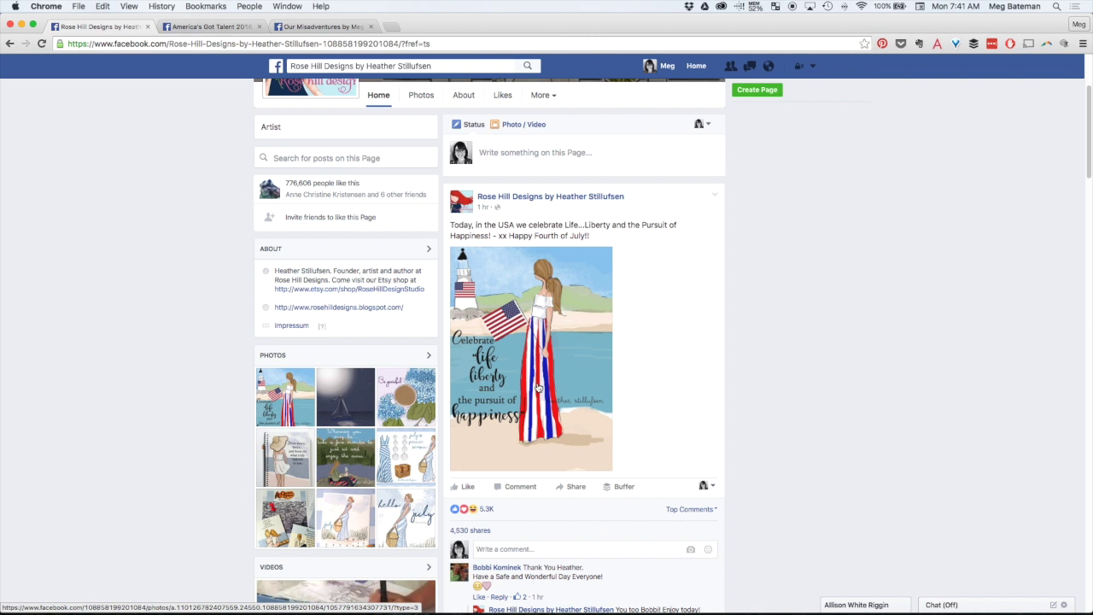
pyautogui.click(538, 388)
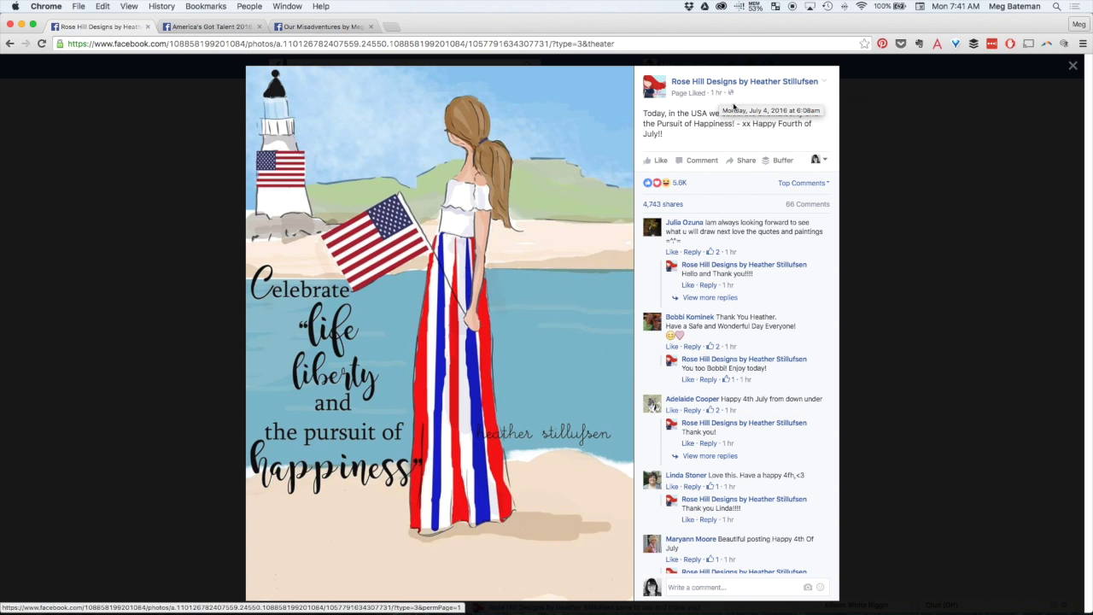
# - Discard the prefilled composer and start a fresh Buffer post for the Rose Hill photo on the Facebook Page
pyautogui.click(782, 161)
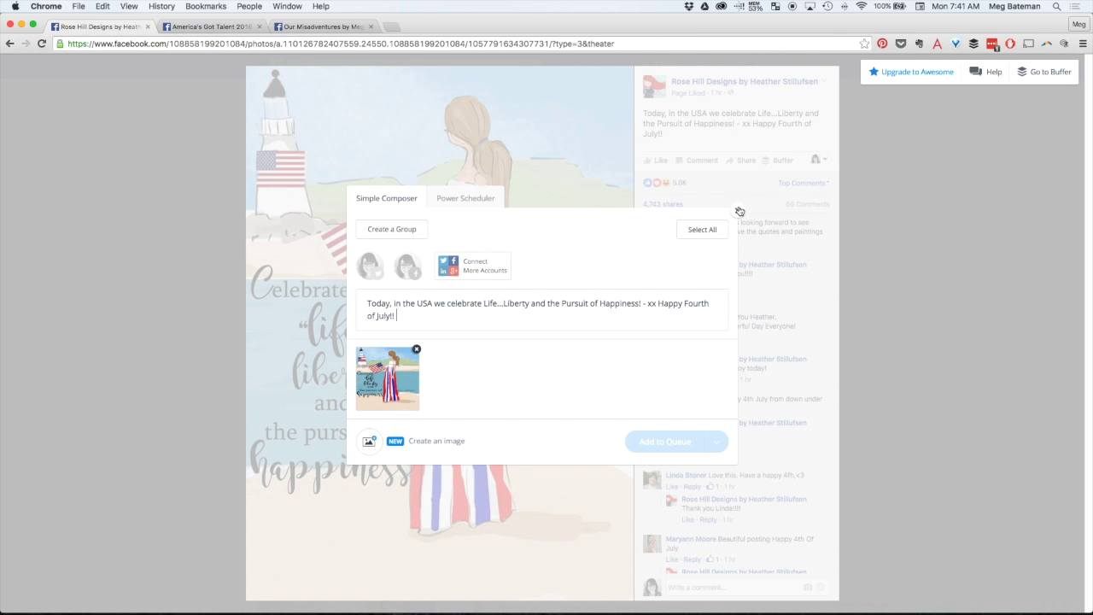
pyautogui.click(738, 212)
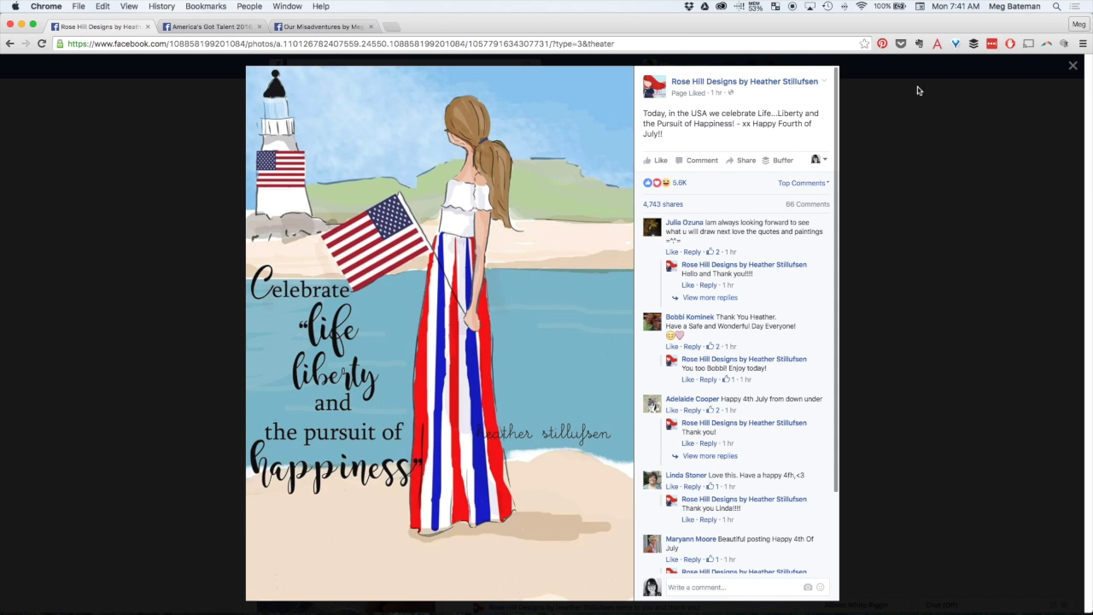
pyautogui.click(975, 46)
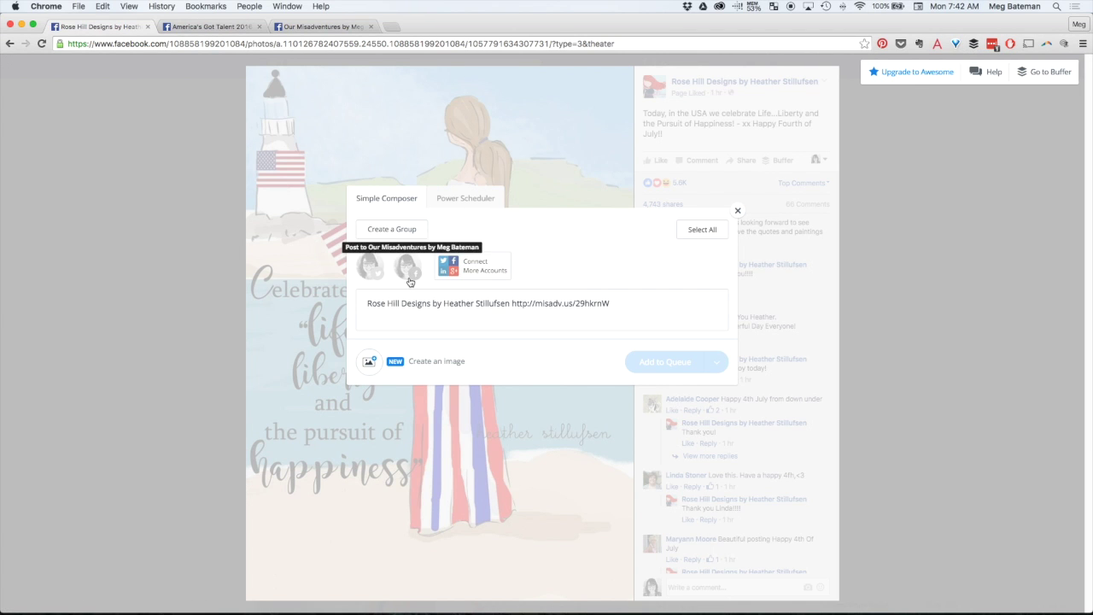
pyautogui.click(411, 271)
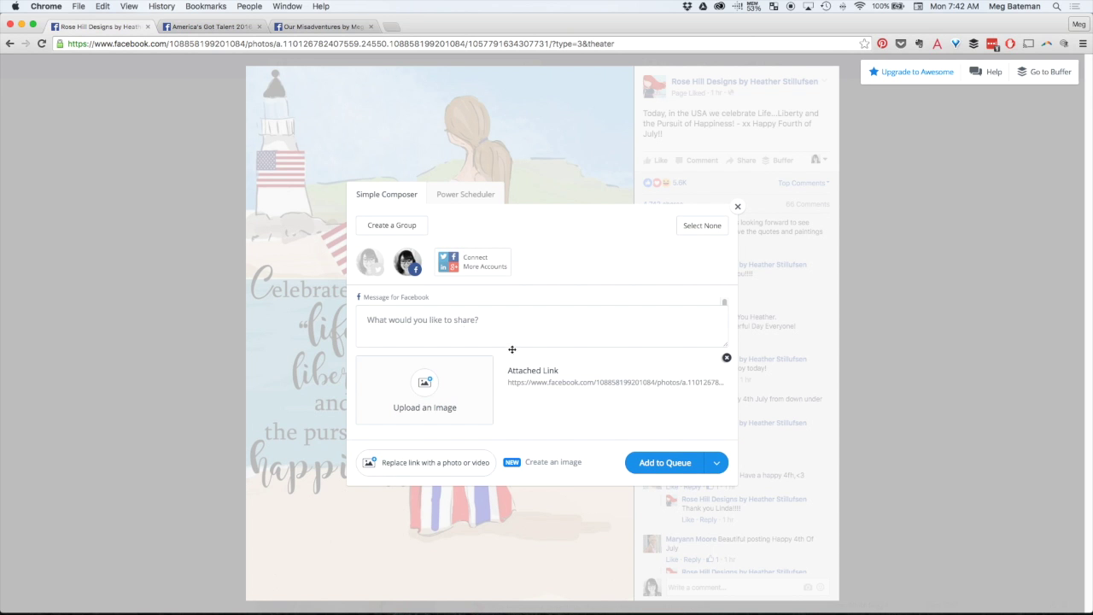
pyautogui.click(738, 207)
# - Write the Happy 4th of July message with the California fireworks warning and queue it with Share Next
pyautogui.click(973, 44)
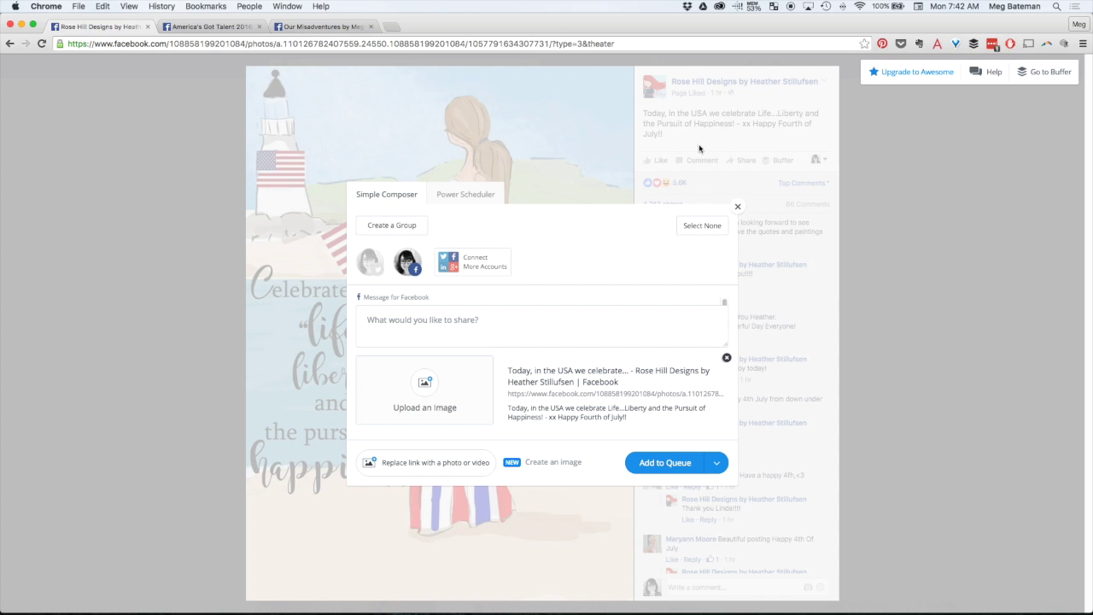
pyautogui.click(470, 328)
pyautogui.write('Happy 4th of July! I hope everyone has a fun an')
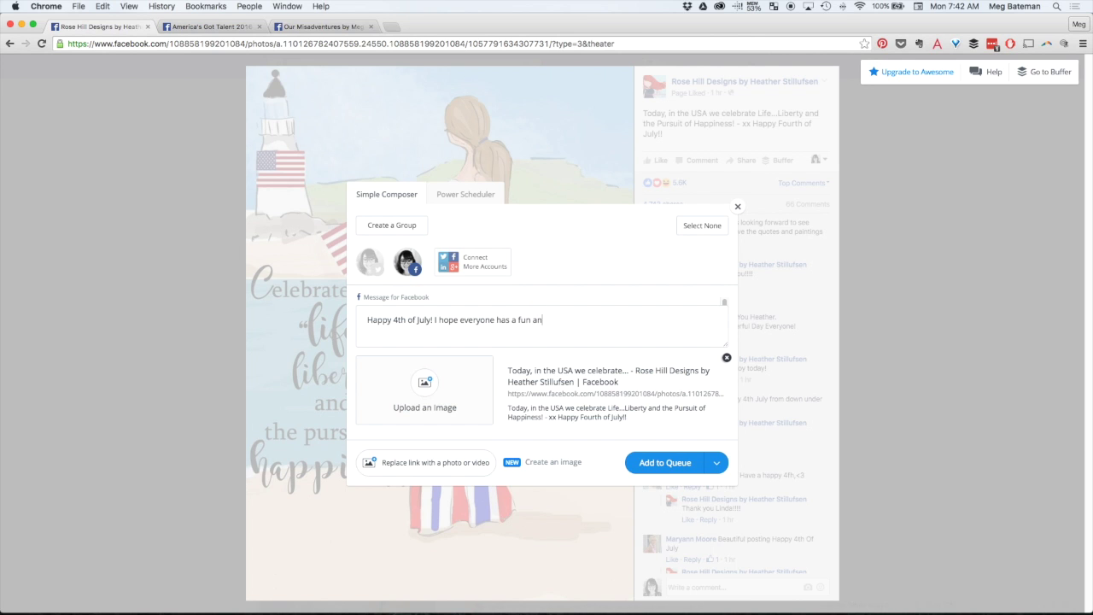
pyautogui.write('d safe day. For those of us in the west, pleas')
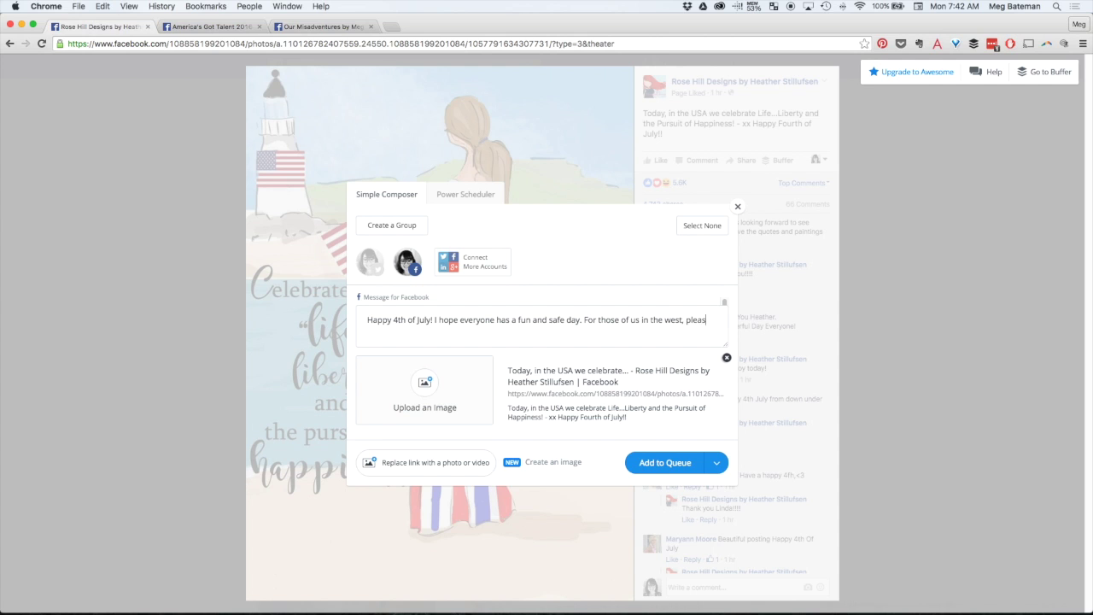
pyautogui.write("e be careful with those fireworks – it's a tinderbox here in California!!")
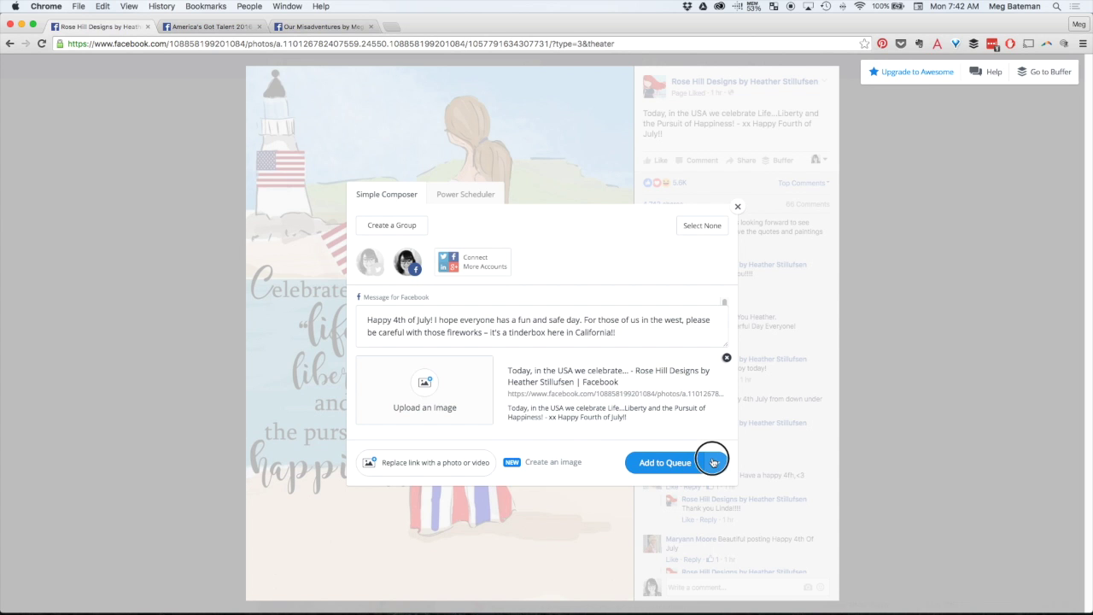
pyautogui.click(716, 462)
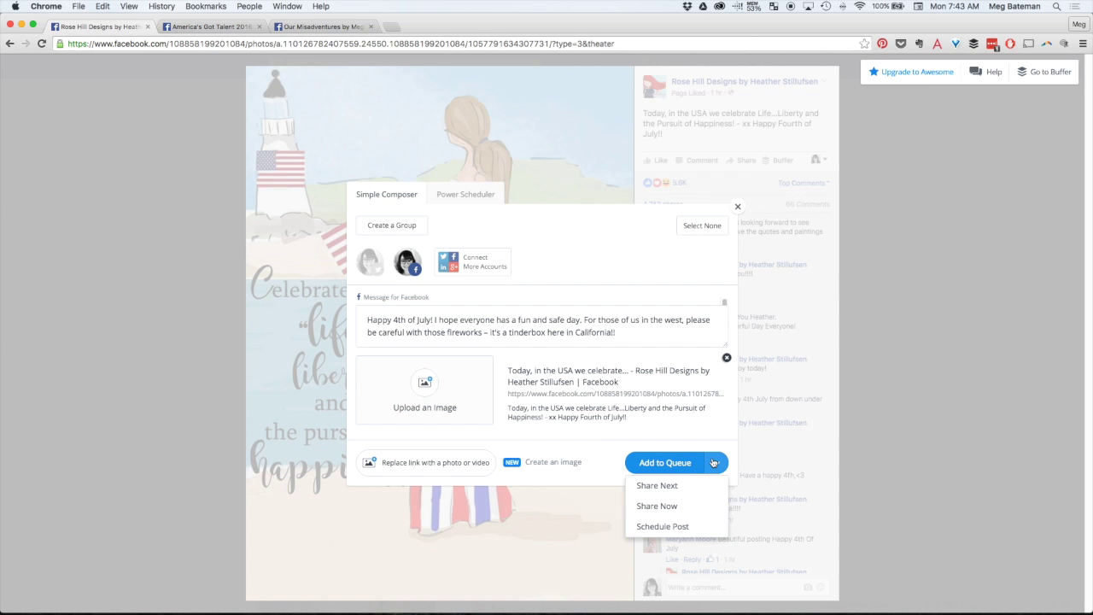
pyautogui.click(674, 487)
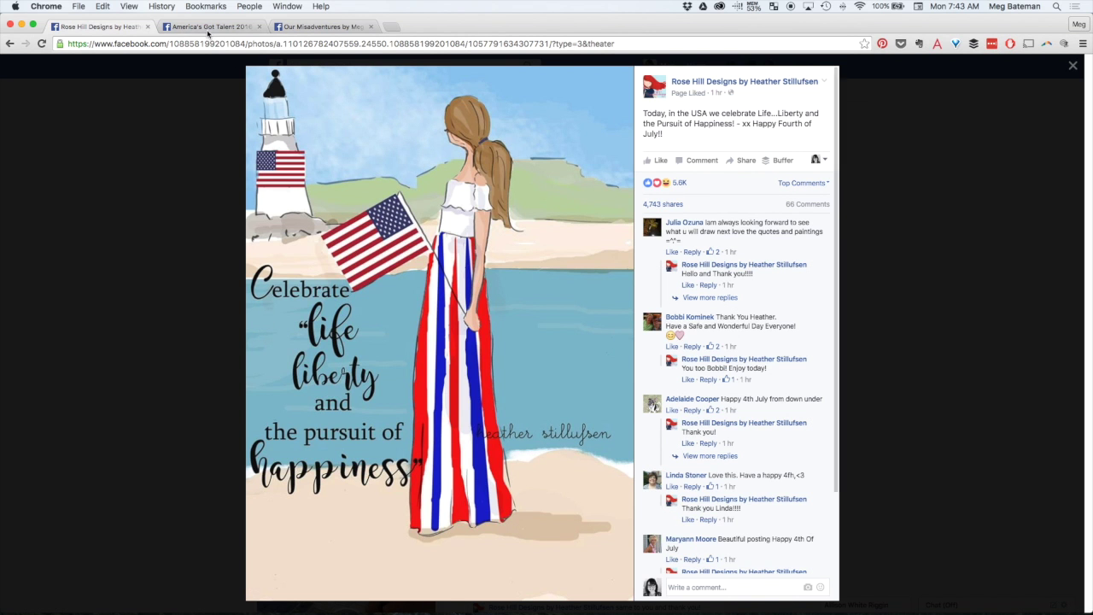
# - Open the America's Got Talent Border Collie video in the viewer and pause it
pyautogui.click(211, 27)
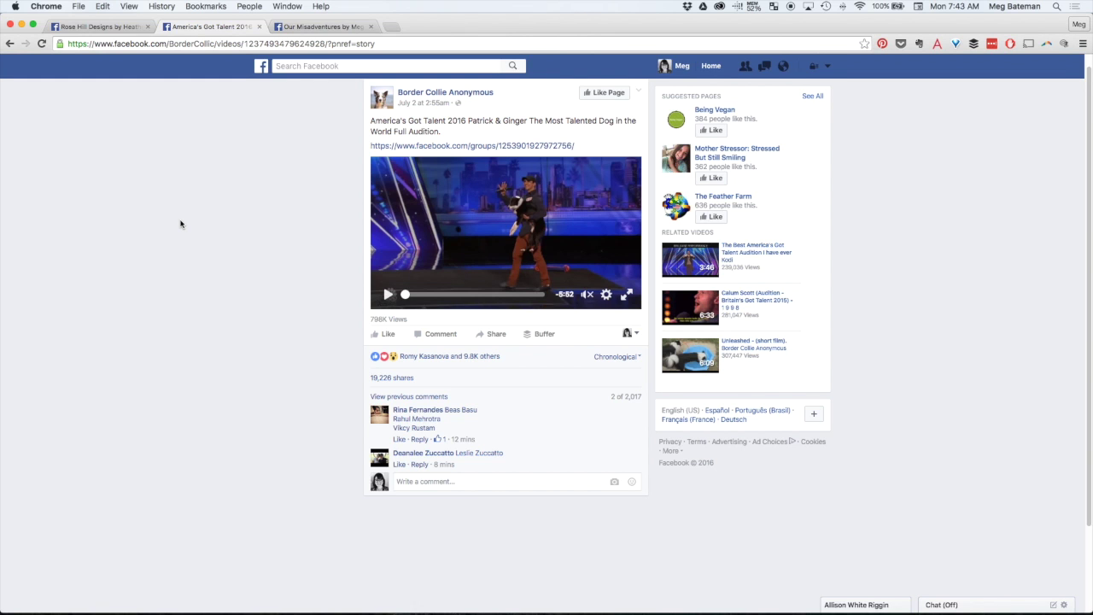
pyautogui.click(421, 106)
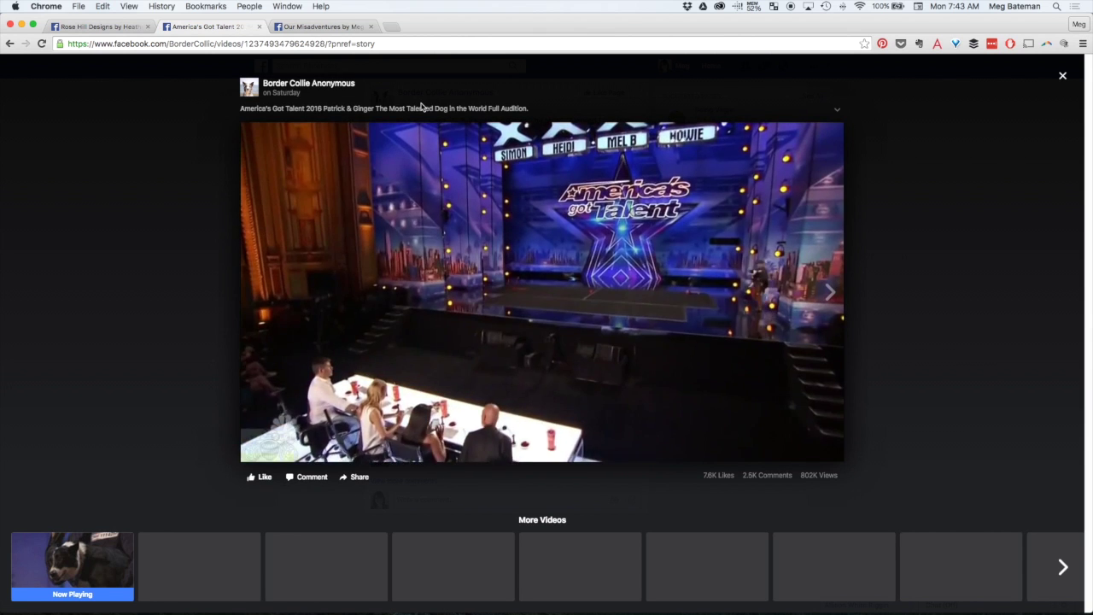
pyautogui.click(256, 447)
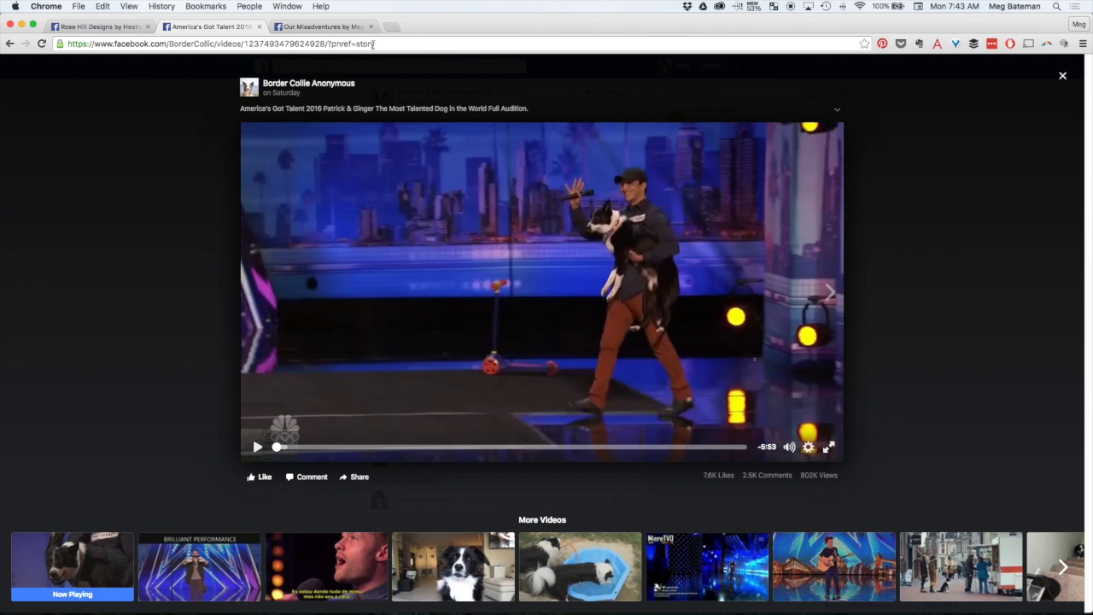
pyautogui.click(102, 28)
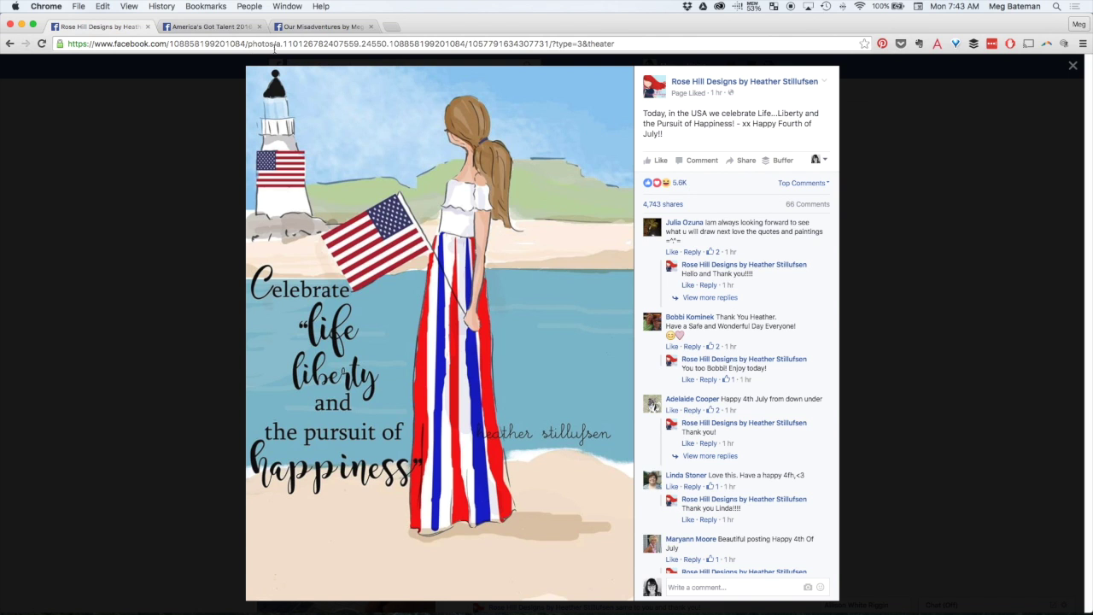
pyautogui.click(221, 28)
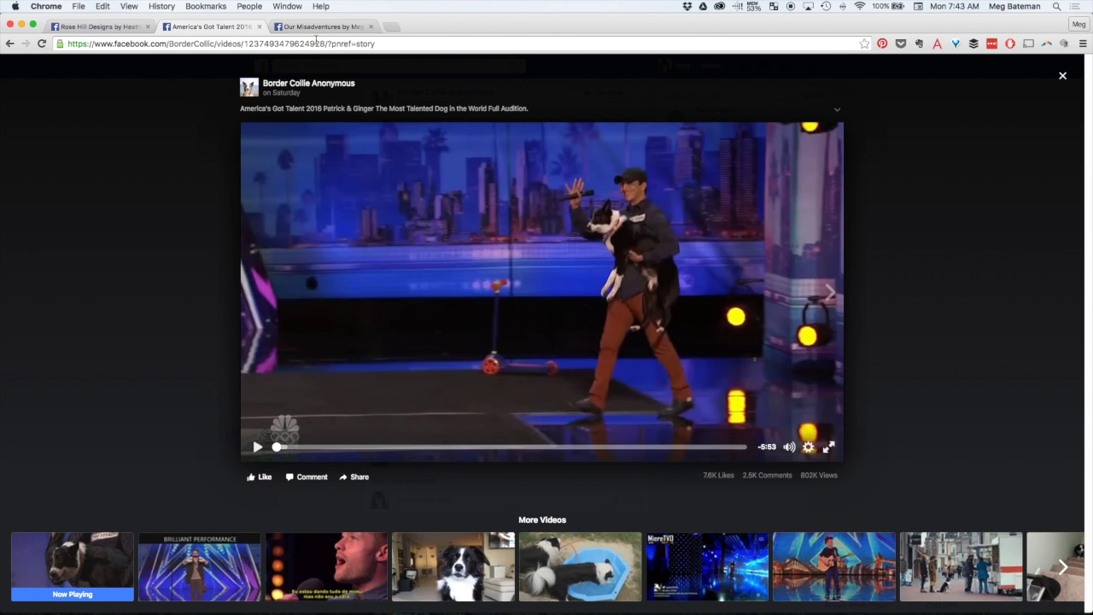
pyautogui.click(974, 43)
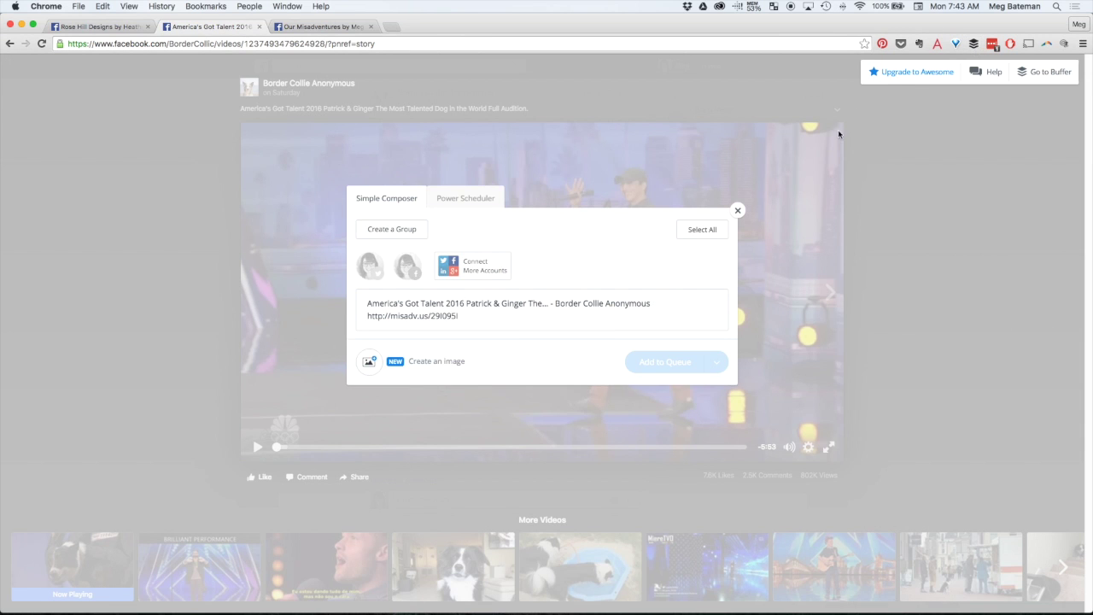
# - Queue the video to the Facebook Page with 'This totally brought tears to my eyes… bond between dogs and humans'
pyautogui.click(409, 273)
pyautogui.click(410, 272)
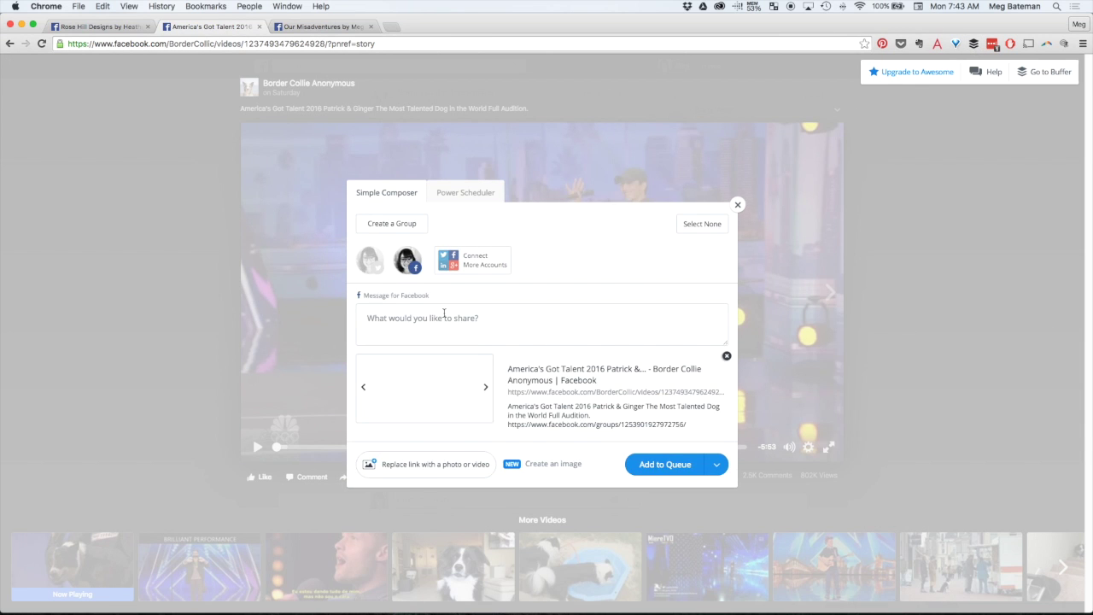
pyautogui.click(569, 332)
pyautogui.write('This t')
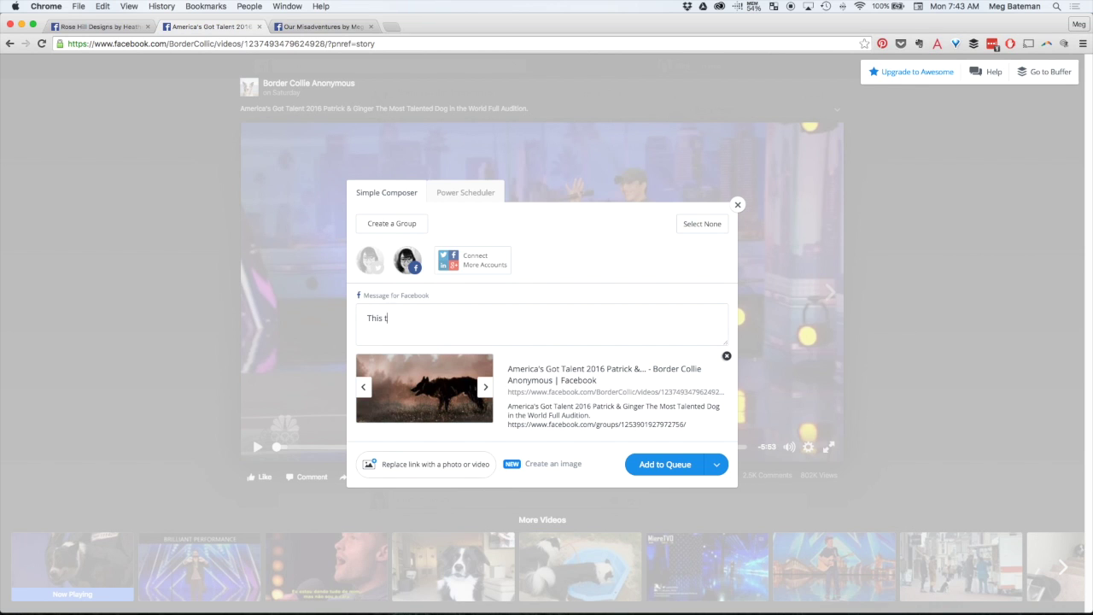
pyautogui.write('otally brought tears to my eyes – what an amazing example')
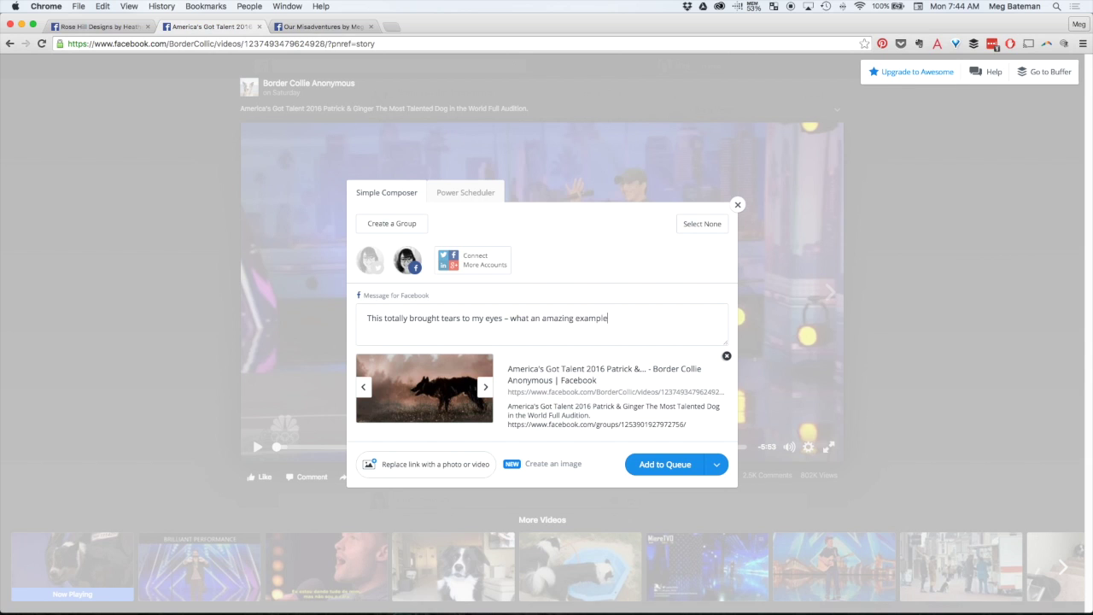
pyautogui.write(' of the bond betwnee dog')
pyautogui.press('BackSpace')
pyautogui.press('BackSpace')
pyautogui.press('BackSpace')
pyautogui.press('BackSpace')
pyautogui.press('BackSpace')
pyautogui.press('BackSpace')
pyautogui.write('een dogs and humands')
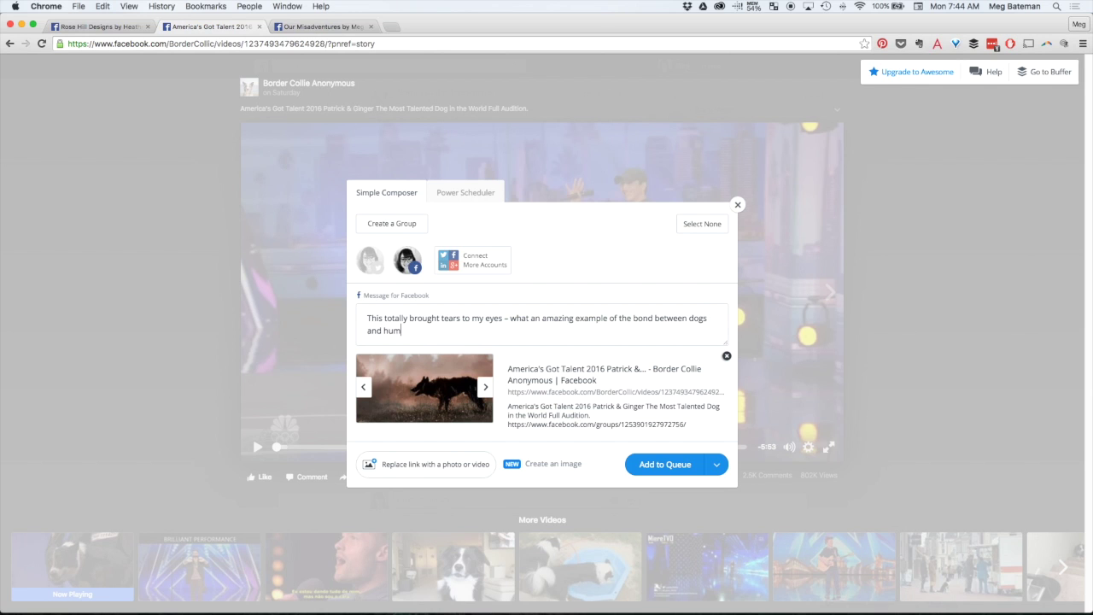
pyautogui.press('BackSpace')
pyautogui.press('BackSpace')
pyautogui.write('s')
pyautogui.click(655, 468)
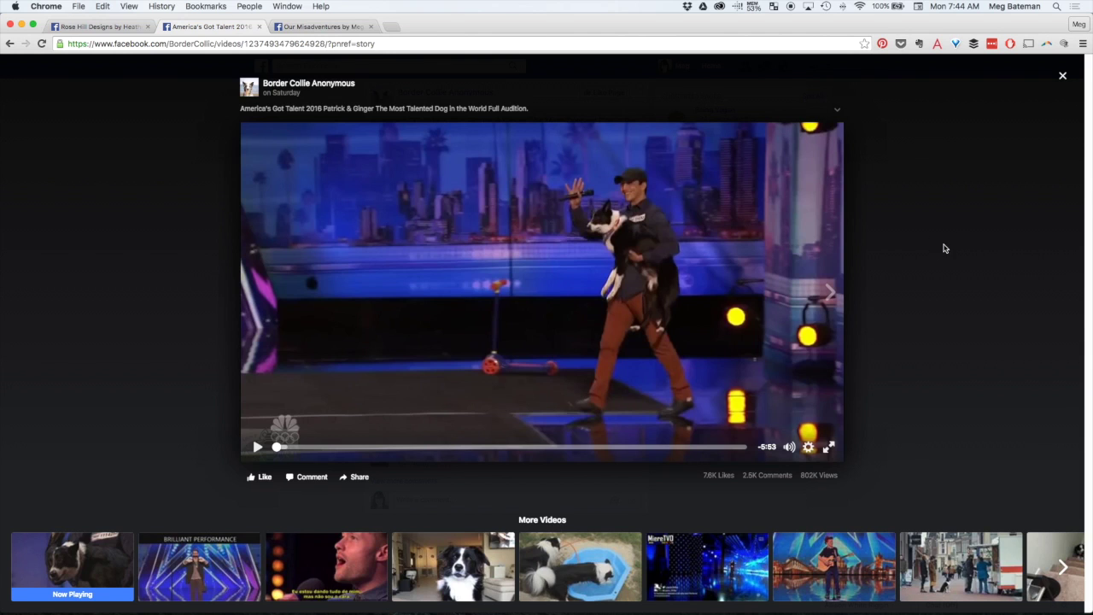
# - Close the video viewer, open a Buffer composer with the Facebook Page selected, then dismiss it unqueued
pyautogui.click(944, 248)
pyautogui.click(545, 337)
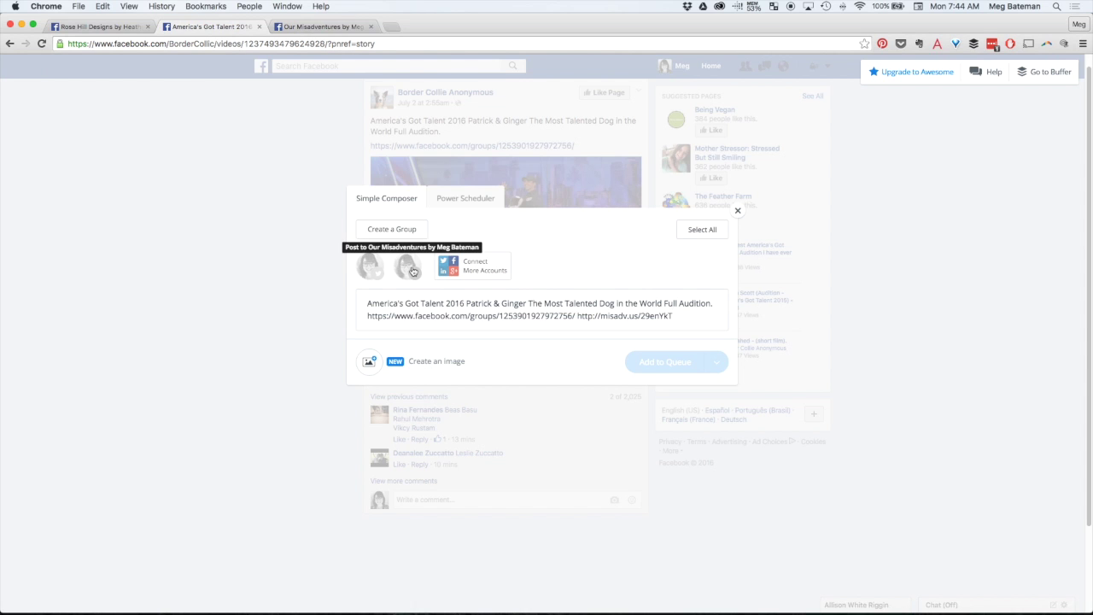
pyautogui.click(408, 268)
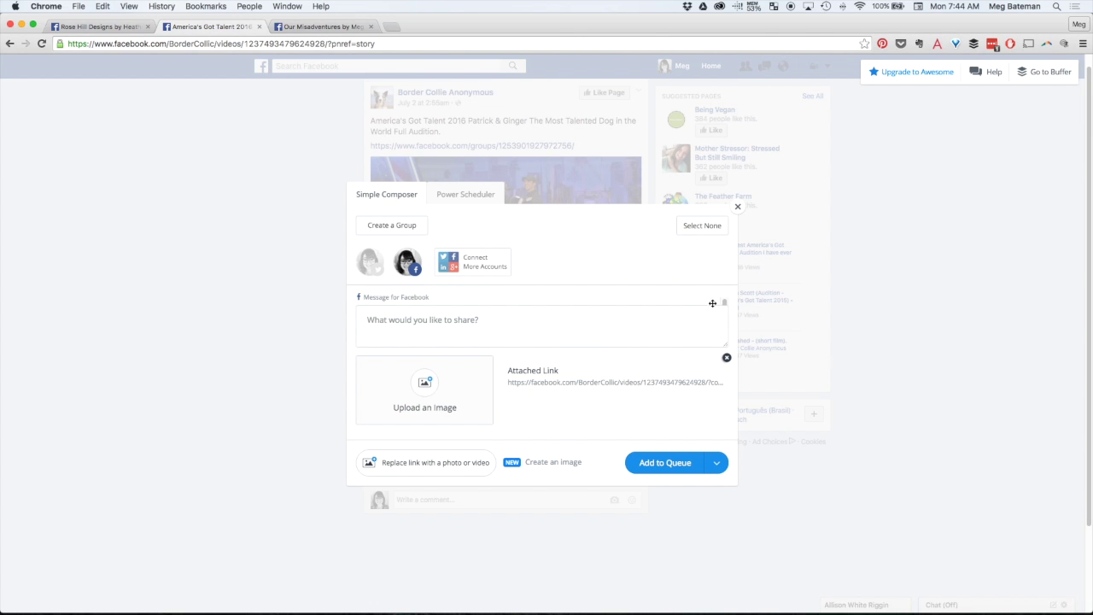
pyautogui.click(738, 209)
pyautogui.moveTo(409, 107)
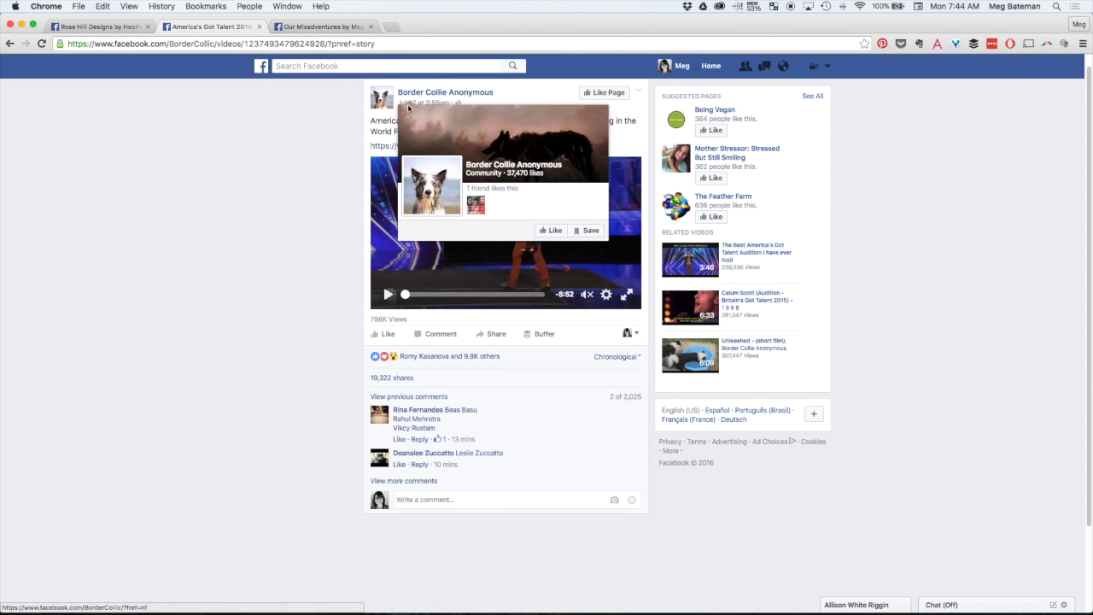
# - Reload the Our Misadventures Page to show the Buffer-published Fourth of July post
pyautogui.click(328, 28)
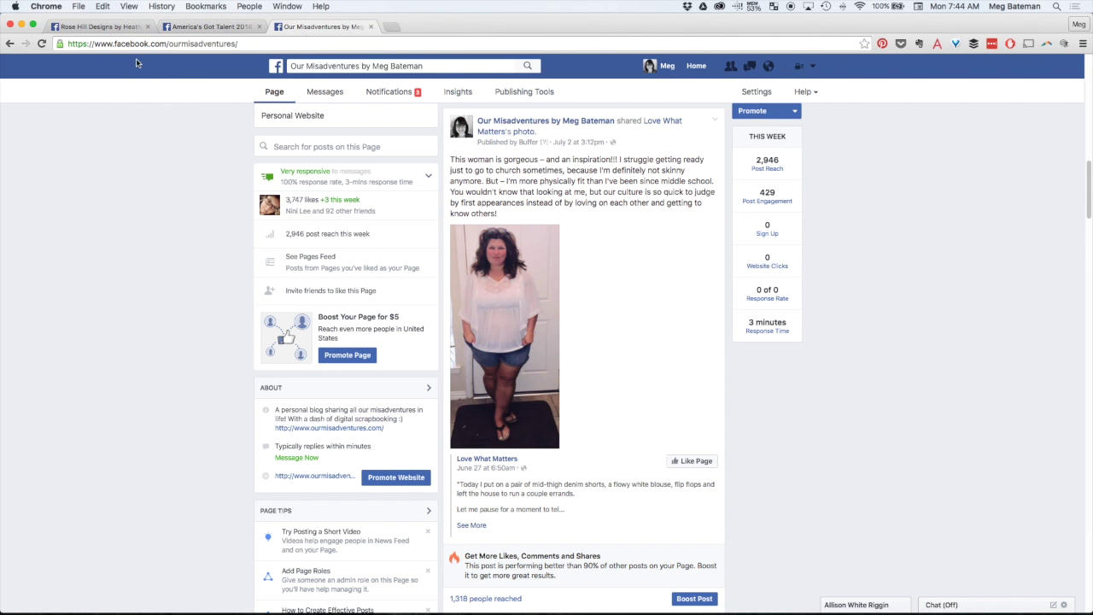
pyautogui.click(41, 42)
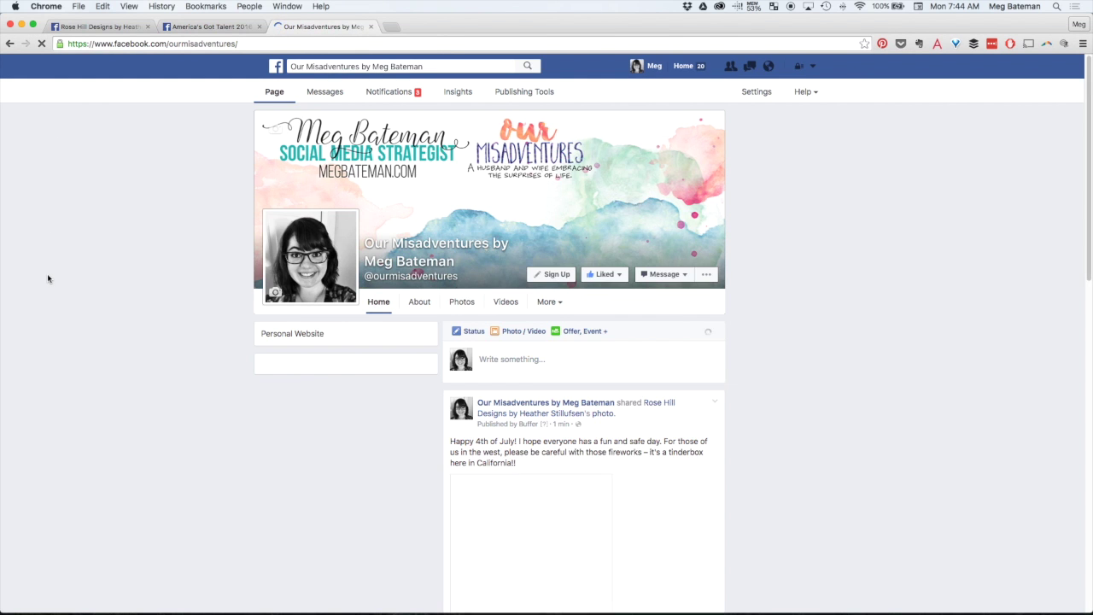
pyautogui.scroll(-5, 40, 342)
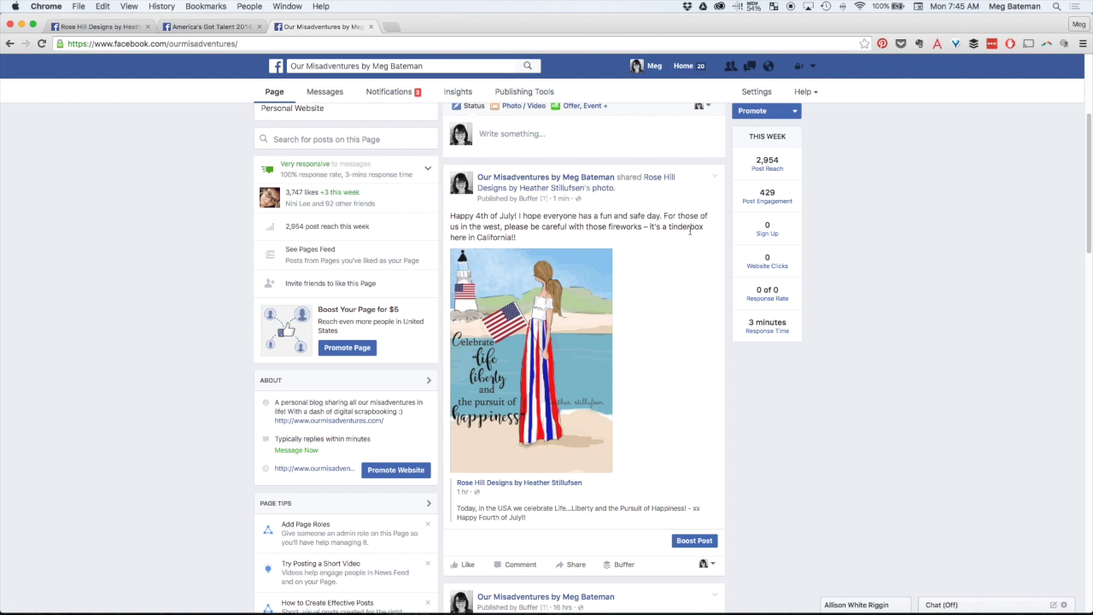
pyautogui.click(117, 27)
pyautogui.click(316, 26)
pyautogui.click(756, 110)
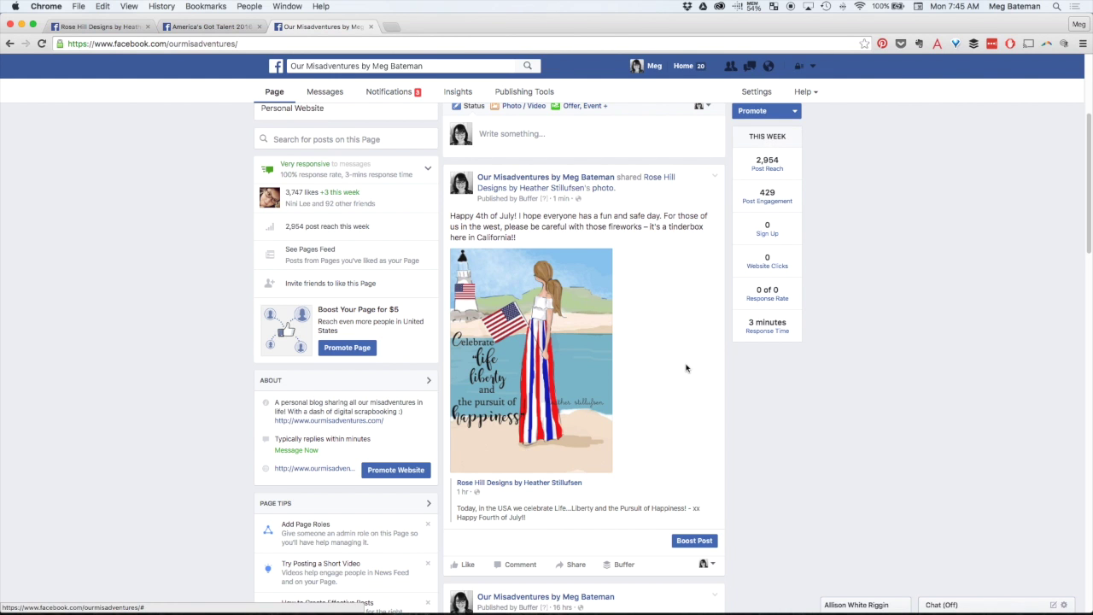
pyautogui.scroll(-1, 686, 368)
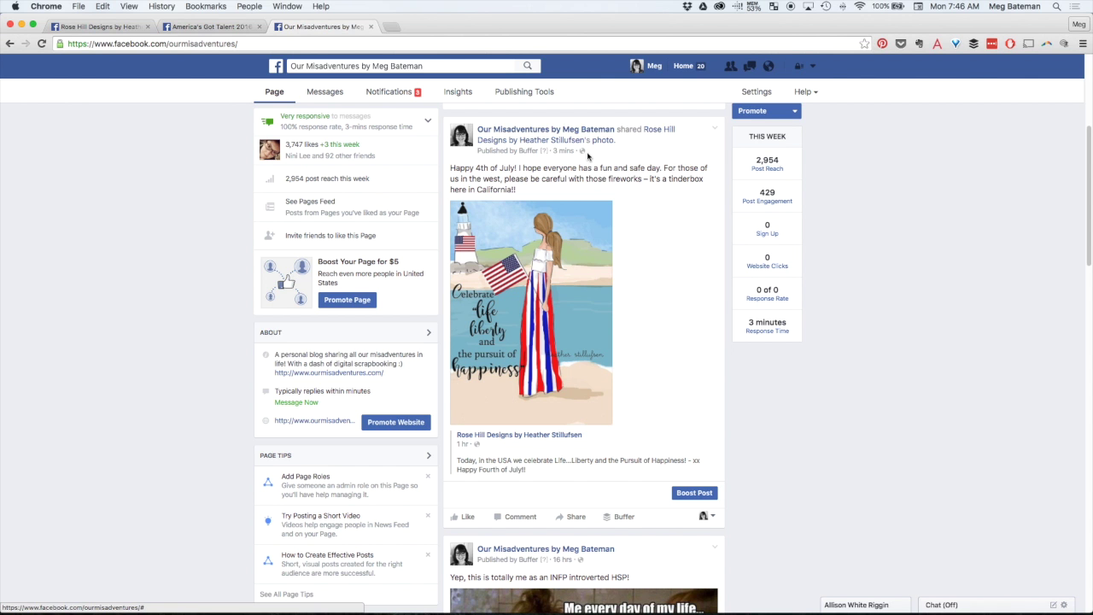
pyautogui.scroll(-15, 609, 273)
pyautogui.scroll(5, 628, 355)
pyautogui.scroll(-3, 629, 357)
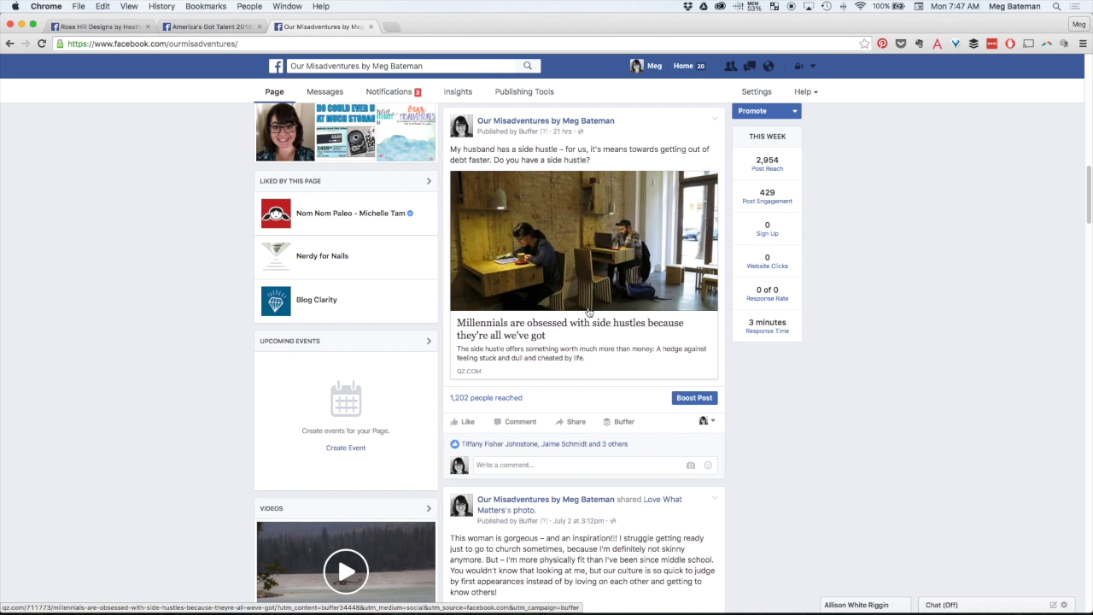
pyautogui.scroll(-5, 589, 313)
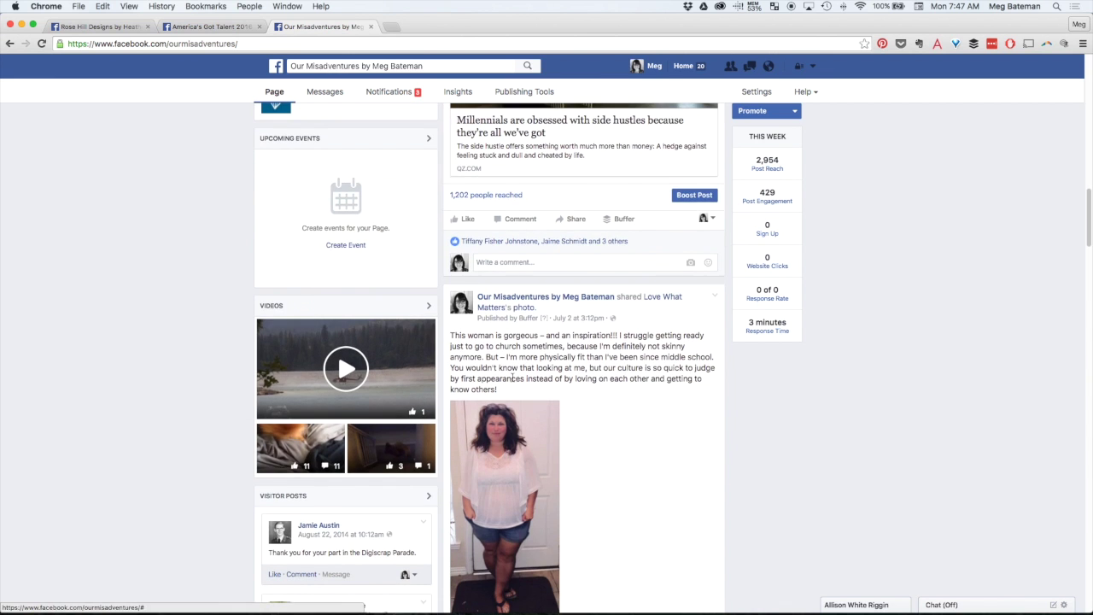
pyautogui.scroll(4, 629, 405)
pyautogui.scroll(15, 633, 411)
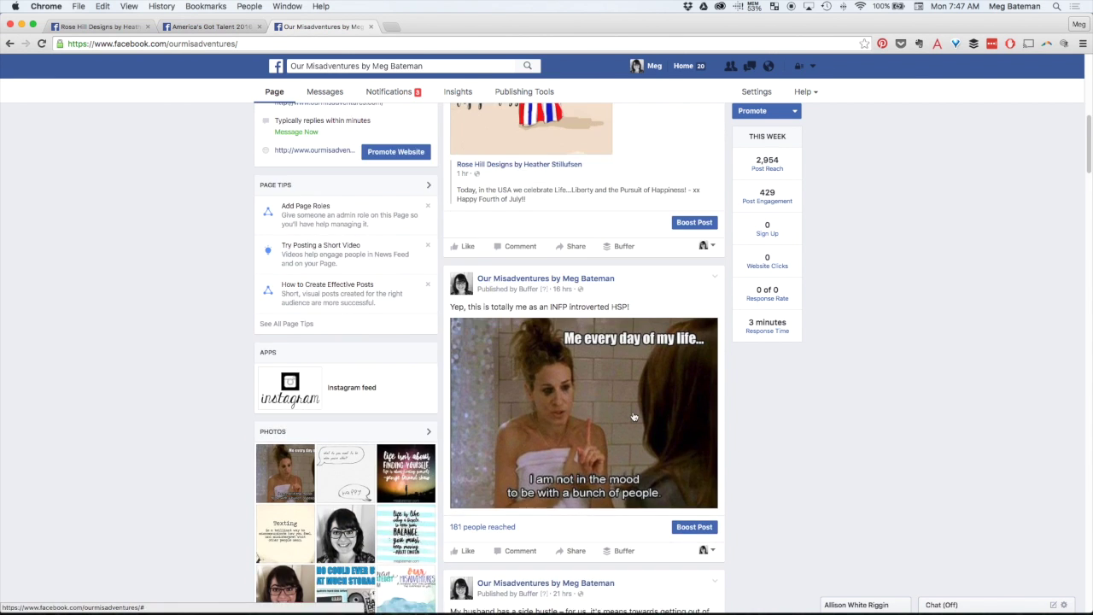
pyautogui.scroll(2, 634, 417)
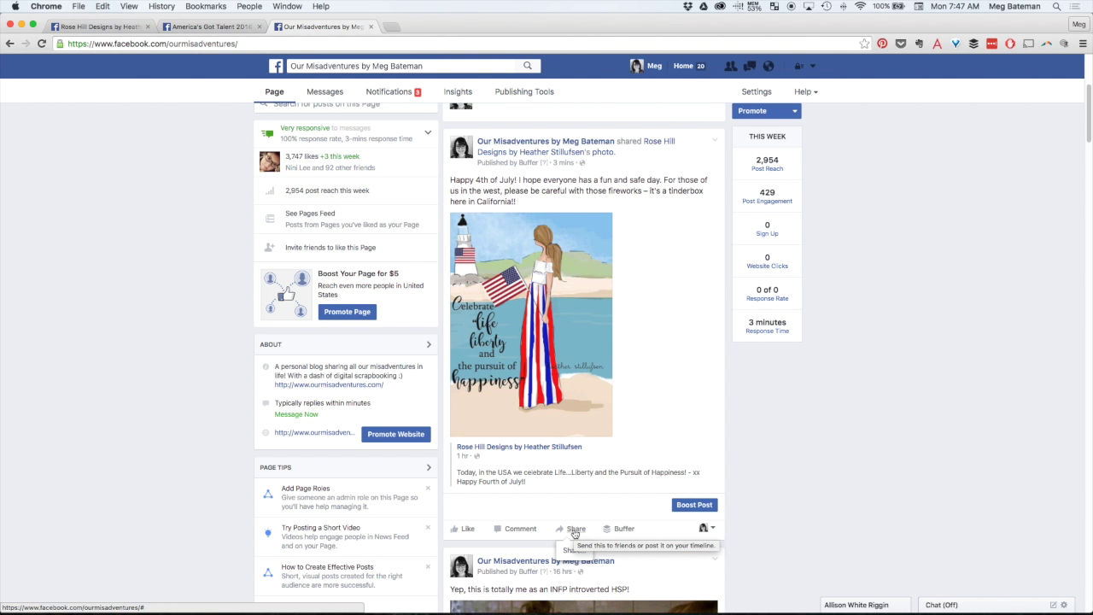
pyautogui.scroll(2, 574, 534)
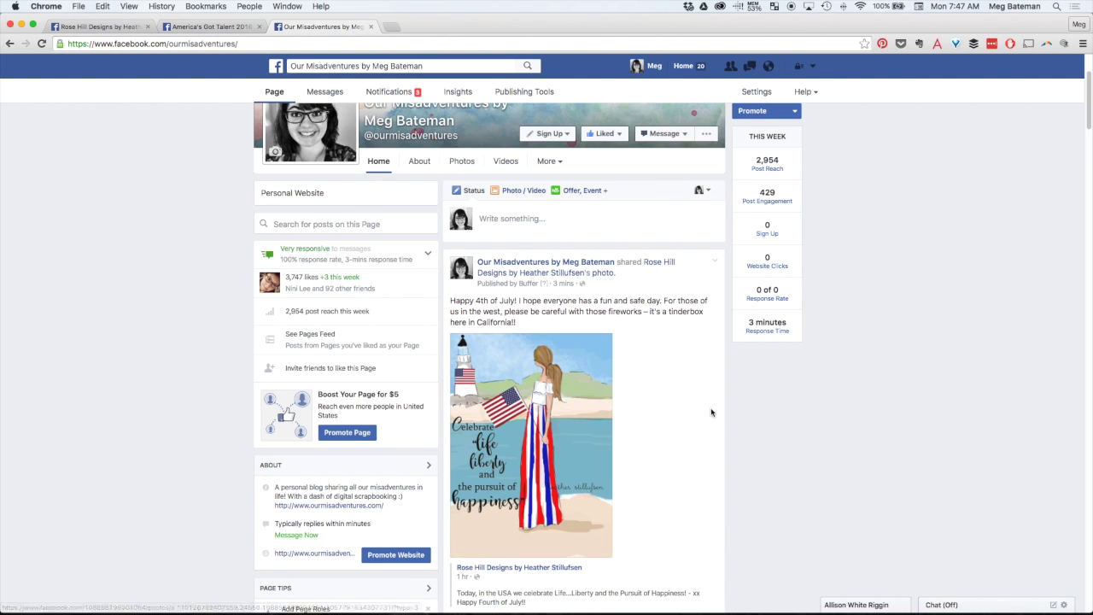
# - Scroll the Our Misadventures timeline back to the top and open the Promote dropdown
pyautogui.scroll(-2, 707, 423)
pyautogui.scroll(1, 690, 436)
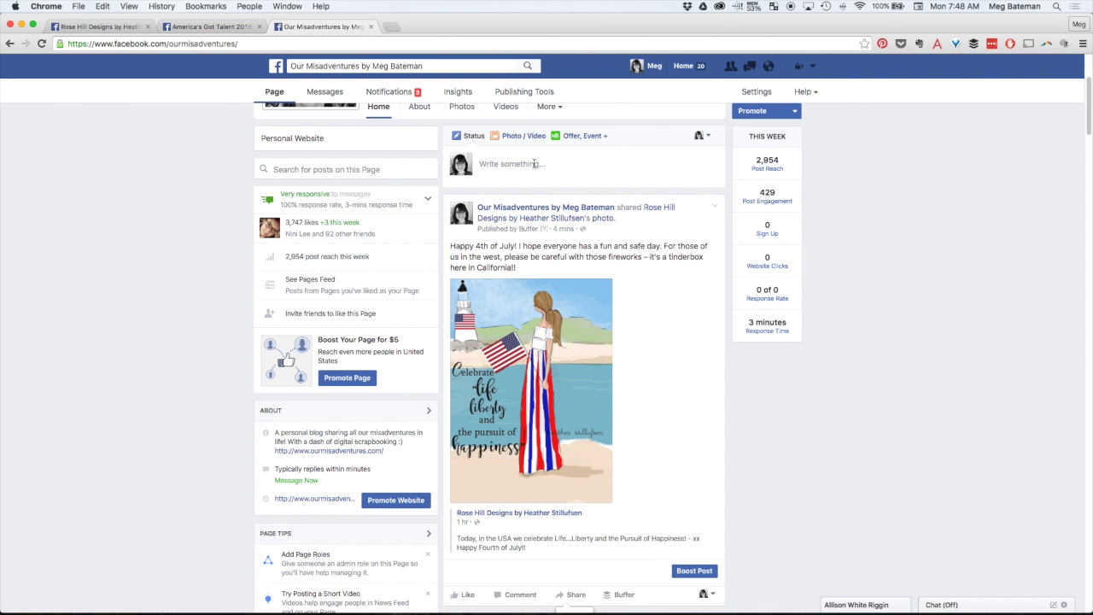
pyautogui.click(794, 111)
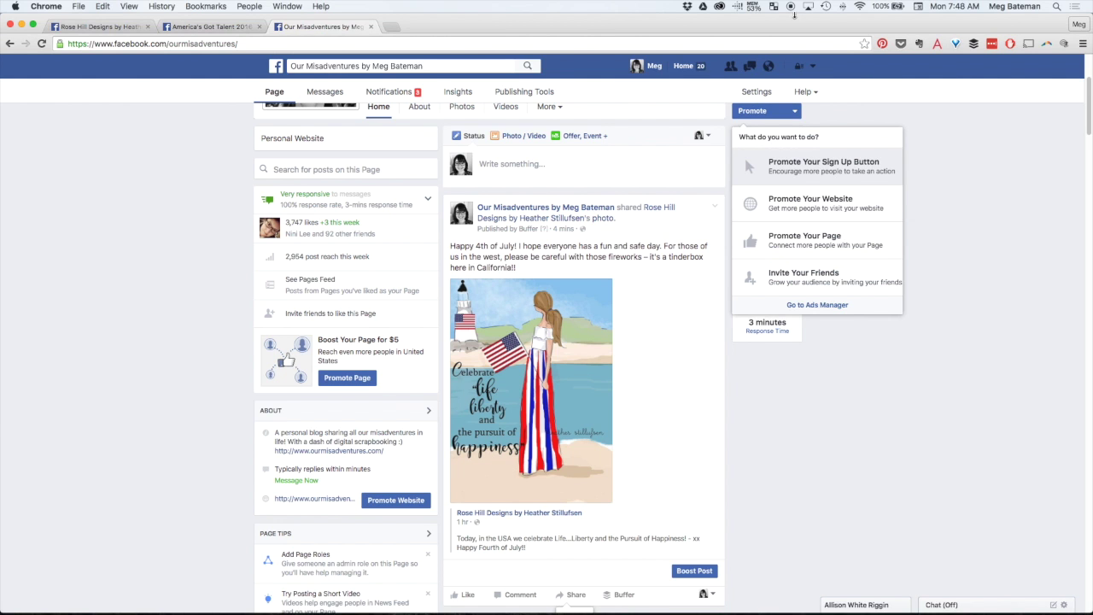